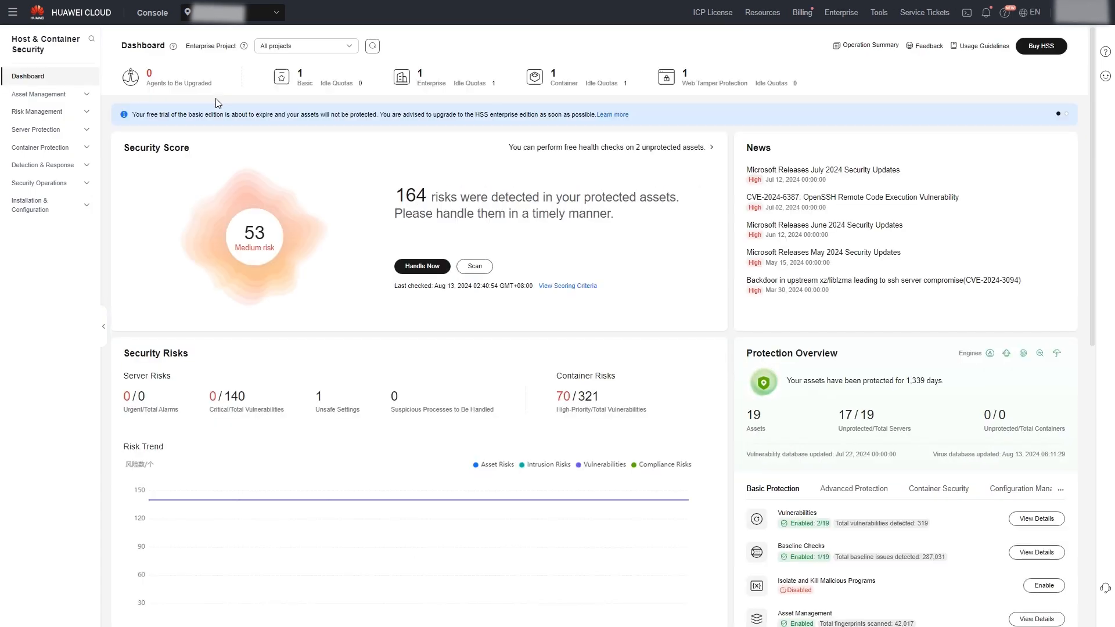
Open the Vulnerabilities page under Risk Management and look at the results by server, then return to the vulnerability view
click(29, 112)
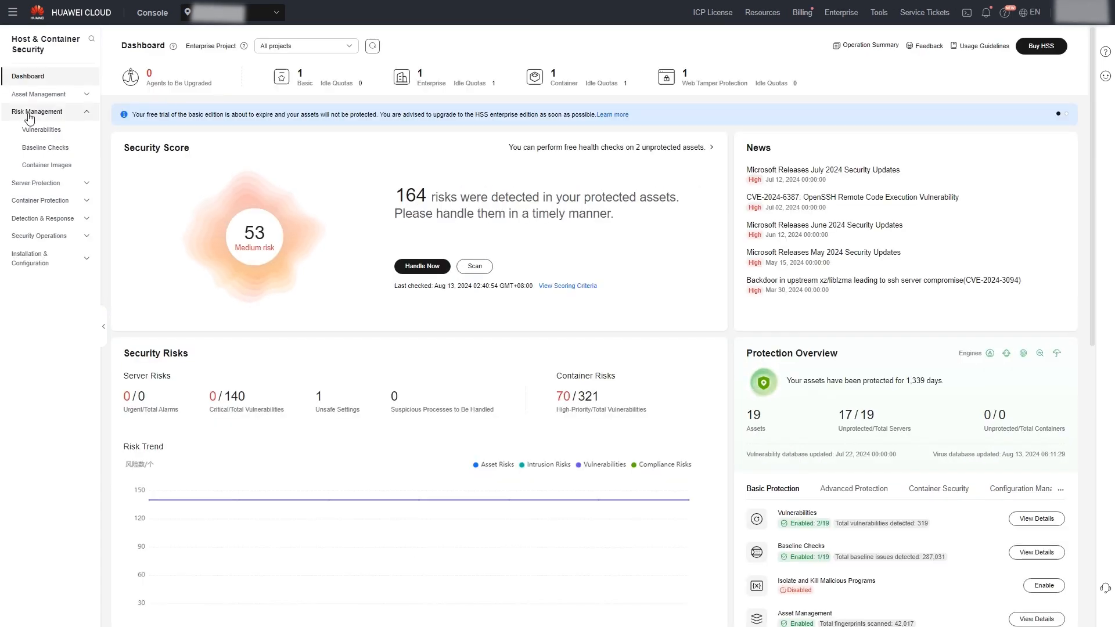
click(32, 131)
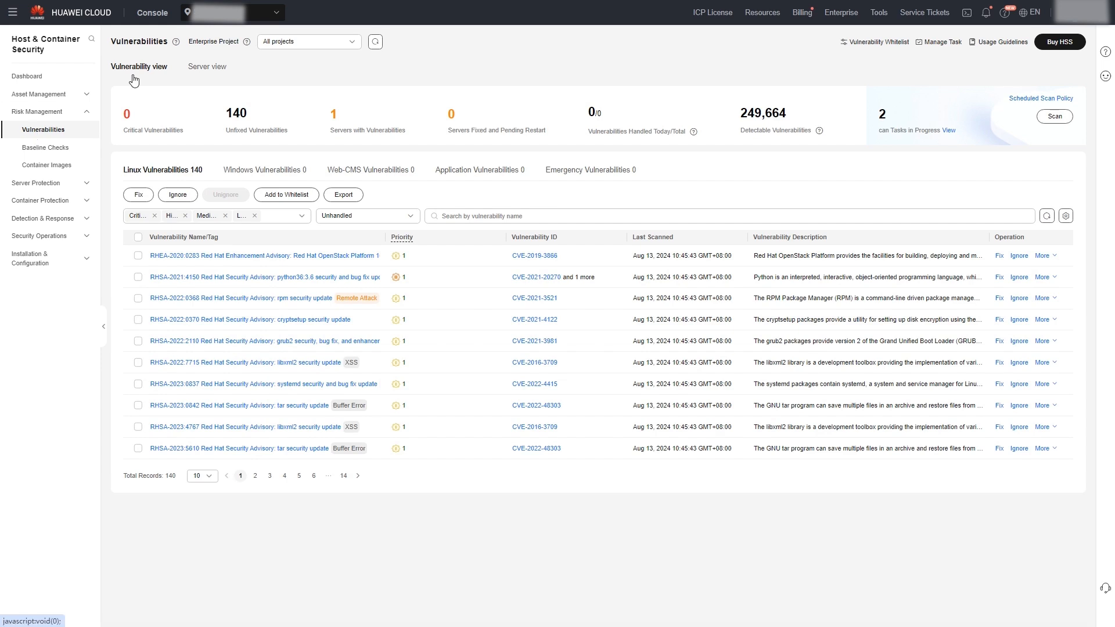
click(206, 74)
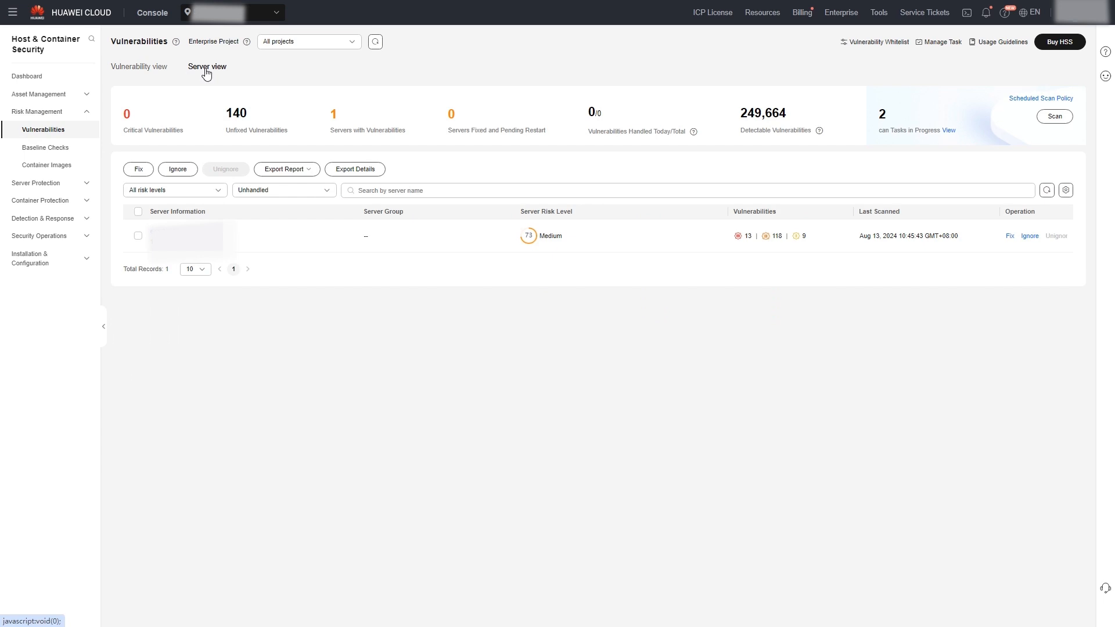
click(150, 76)
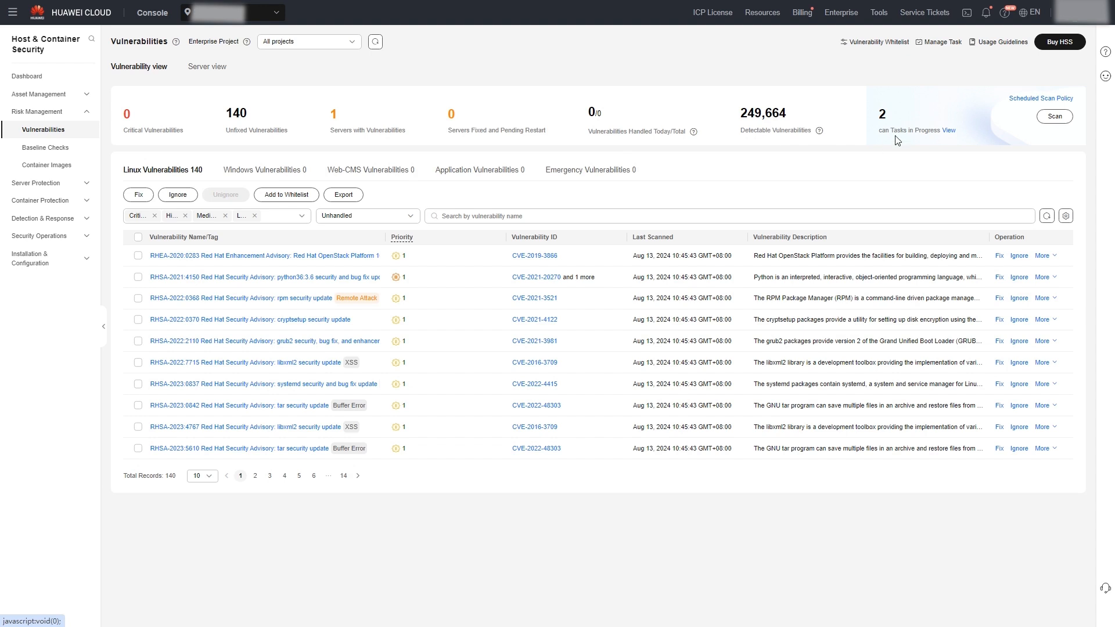
Start a vulnerability scan of all servers for the Linux, Windows, Web-CMS, Application and Emergency Vulnerabilities types
click(1055, 118)
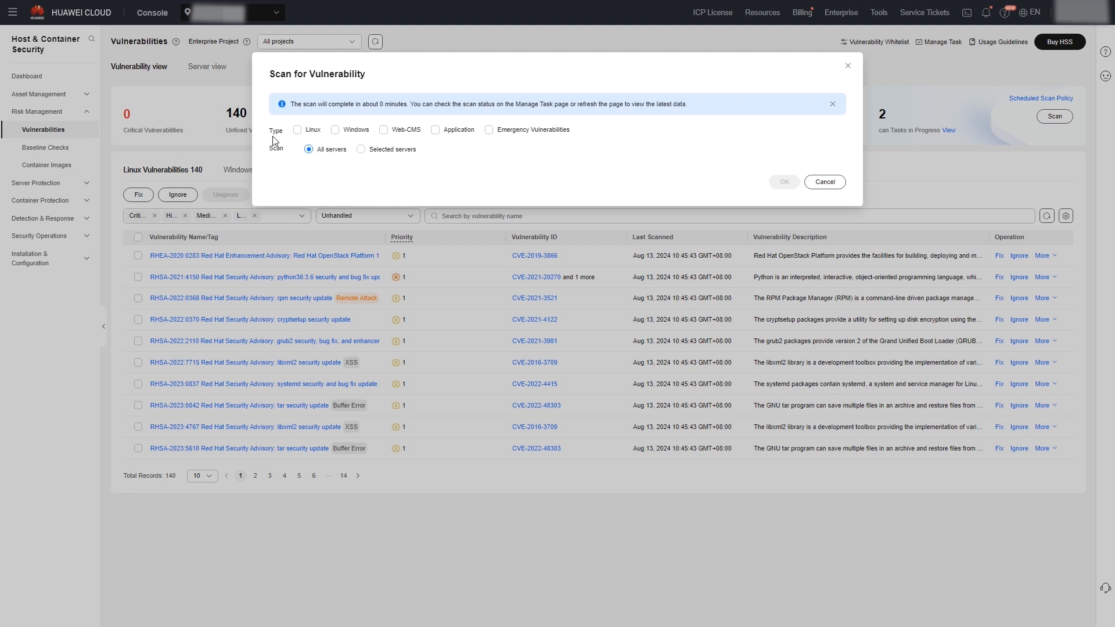
click(314, 135)
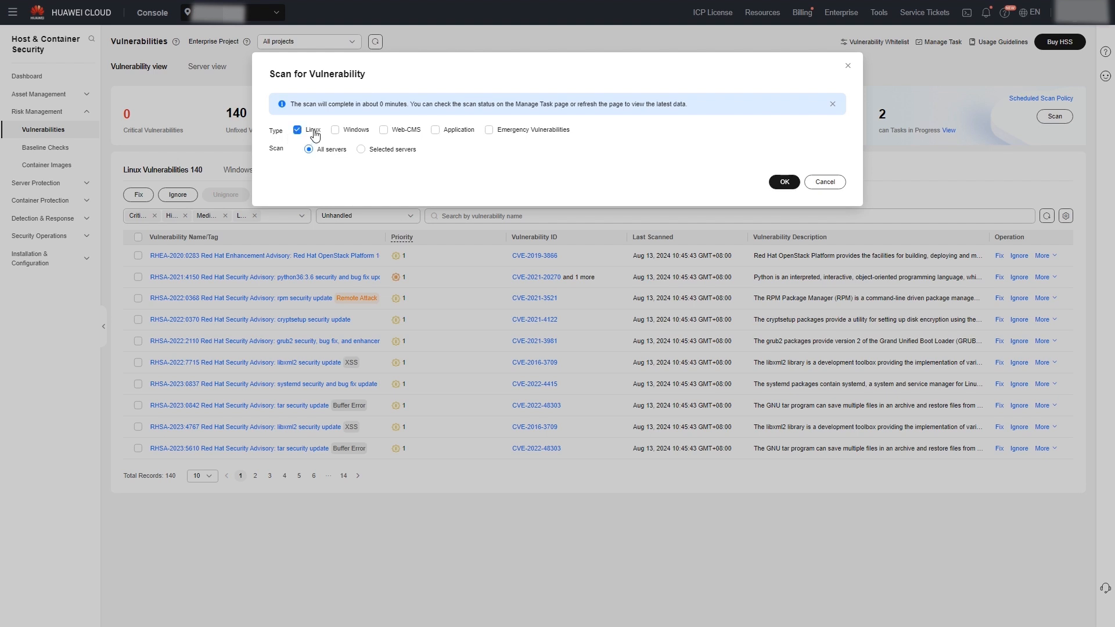
click(353, 136)
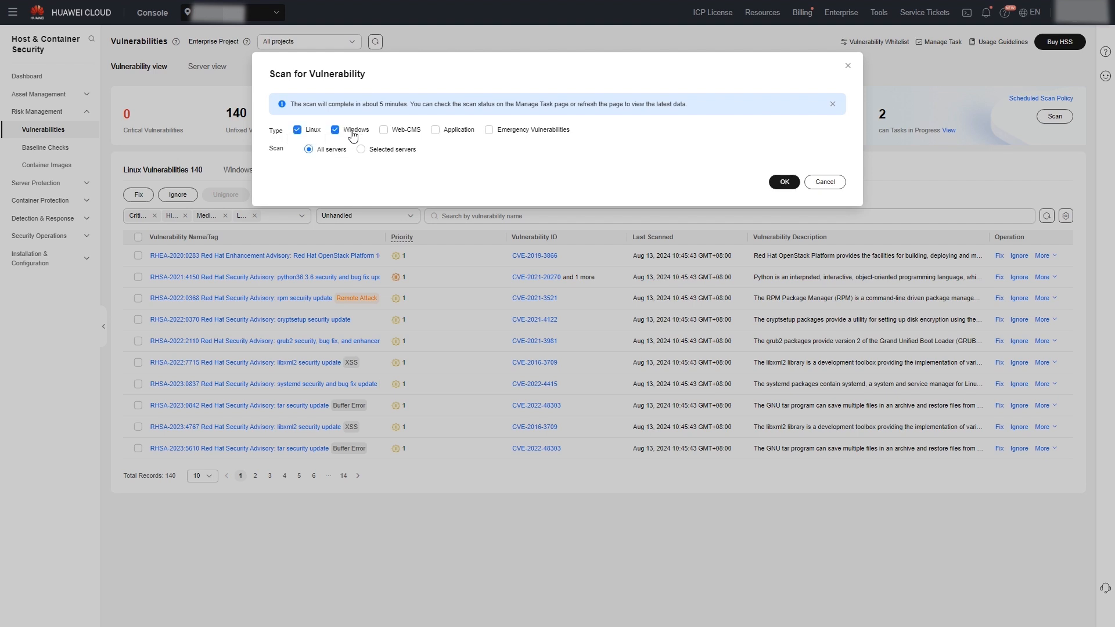
click(400, 133)
click(455, 132)
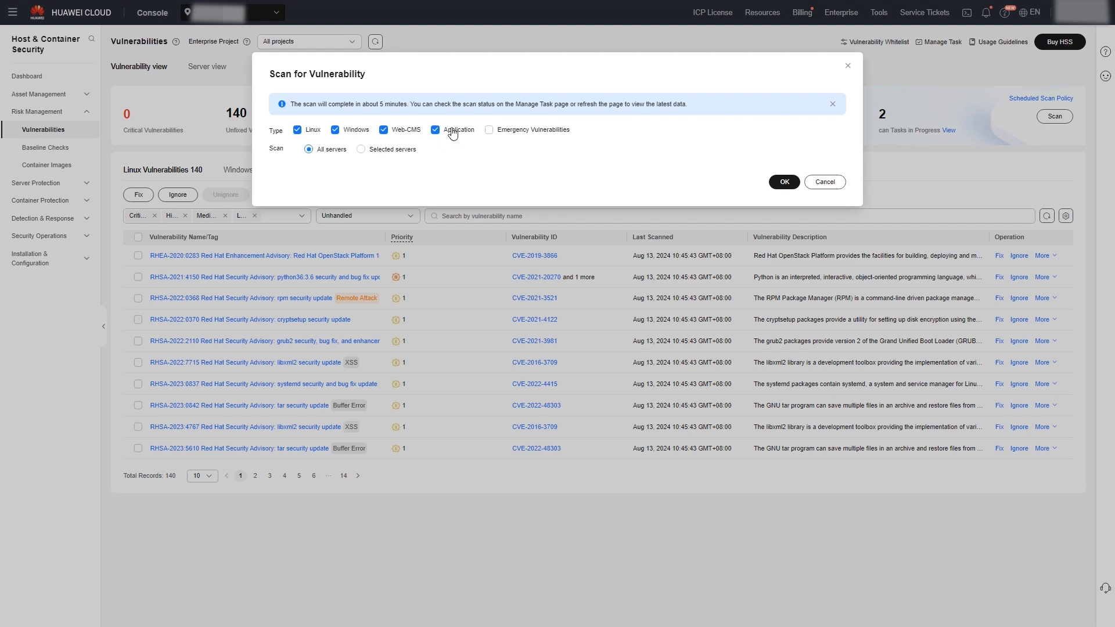
click(501, 131)
click(782, 183)
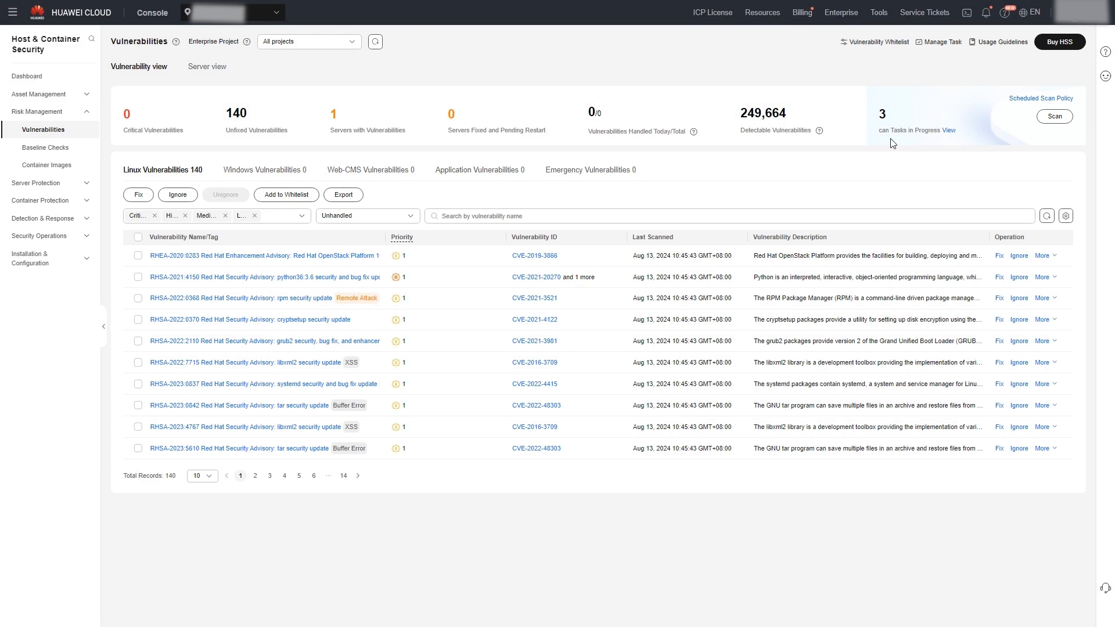
Check the status of the scan tasks in the task management list and close it
click(939, 45)
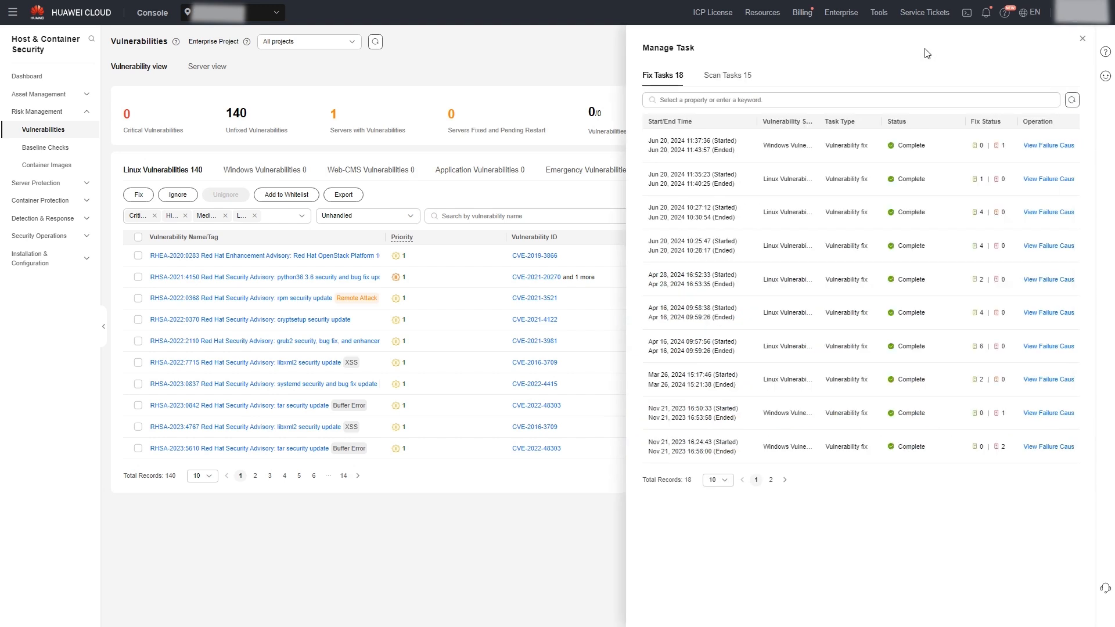
click(714, 78)
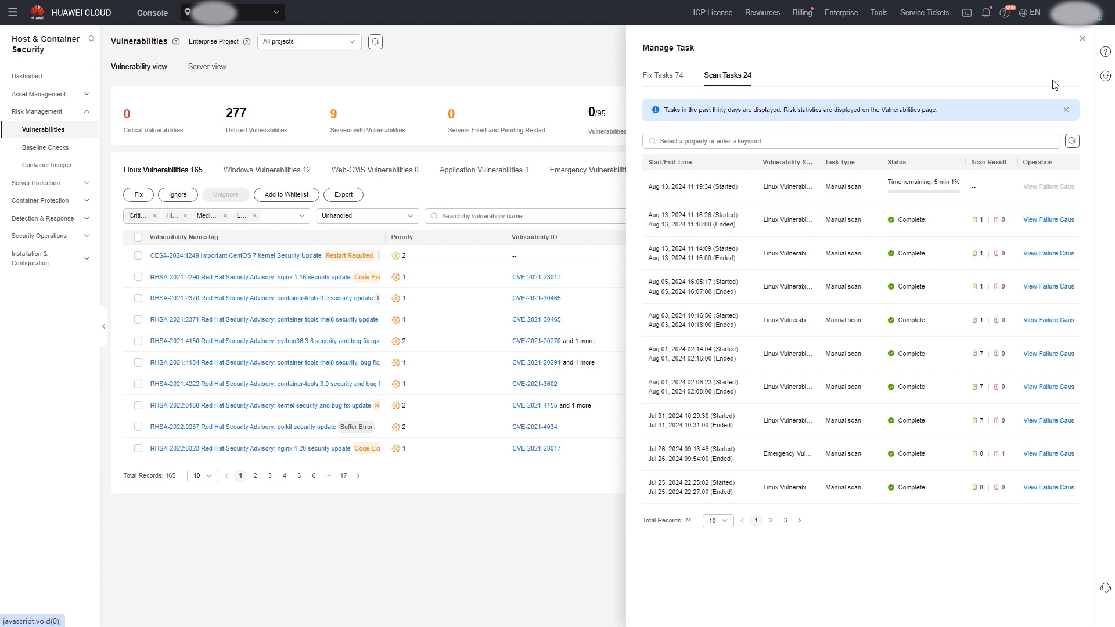
click(1082, 38)
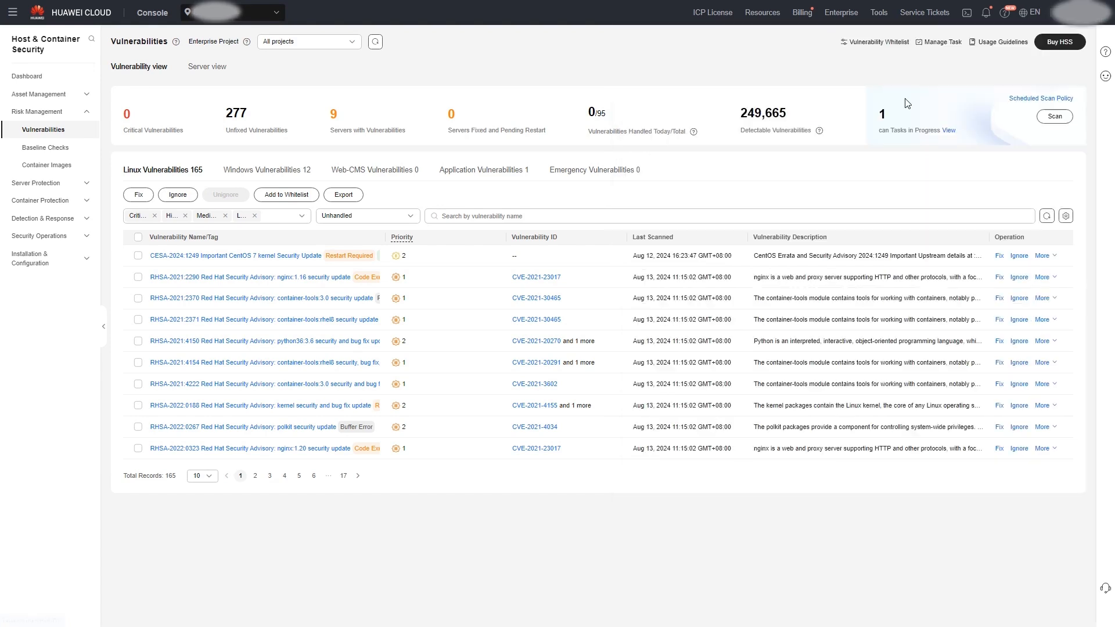
View the details and affected servers of the RHSA-2021:2290 nginx:1.16 vulnerability, and close the details
click(219, 279)
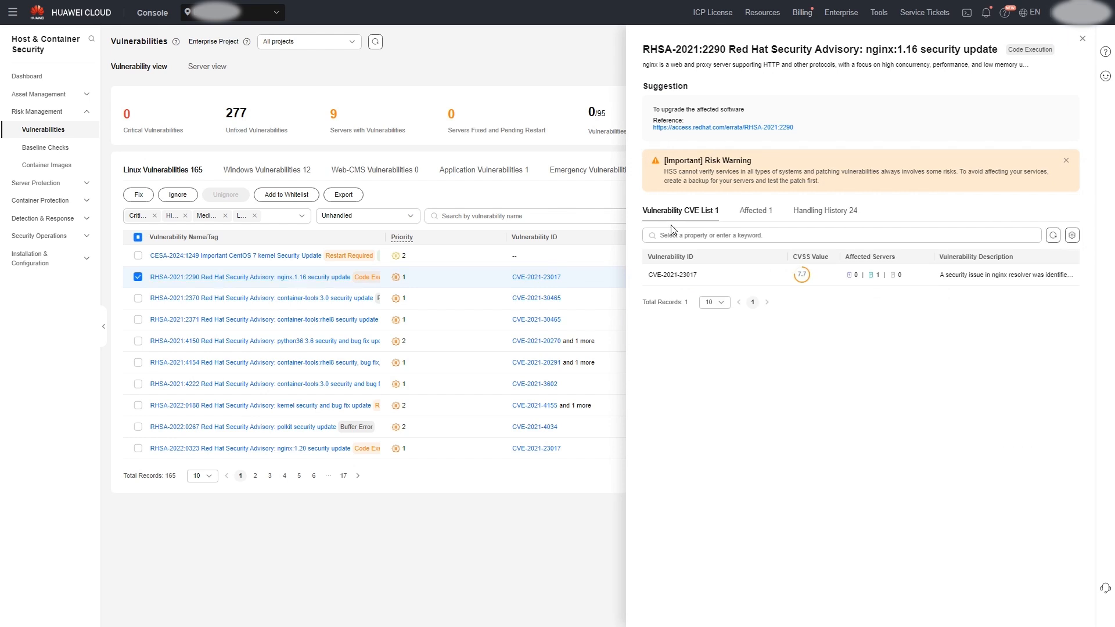
click(755, 213)
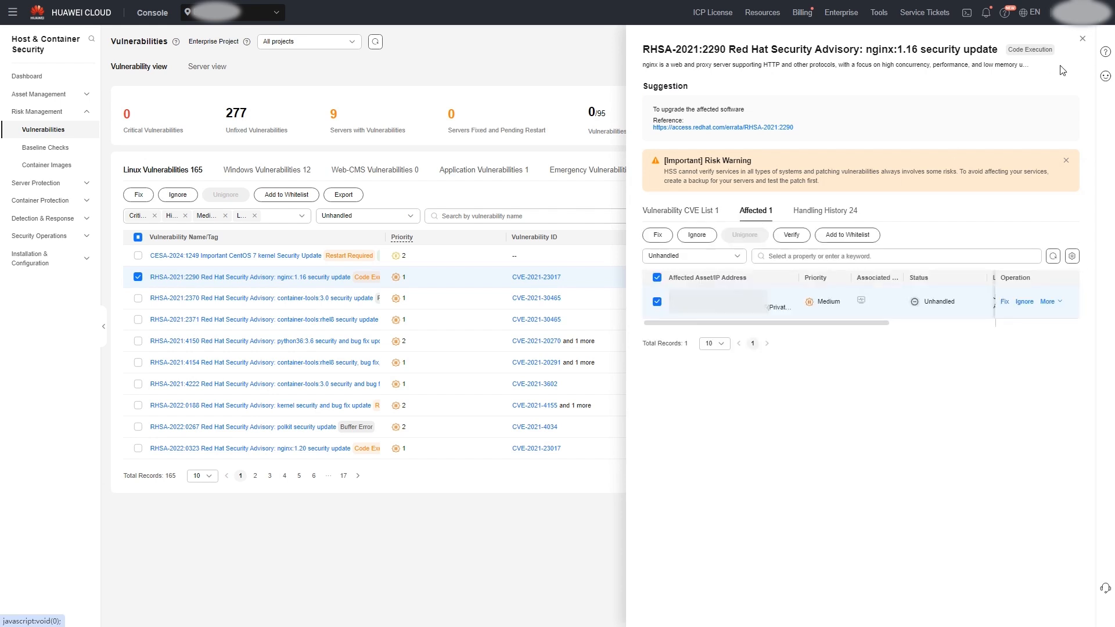
click(1082, 41)
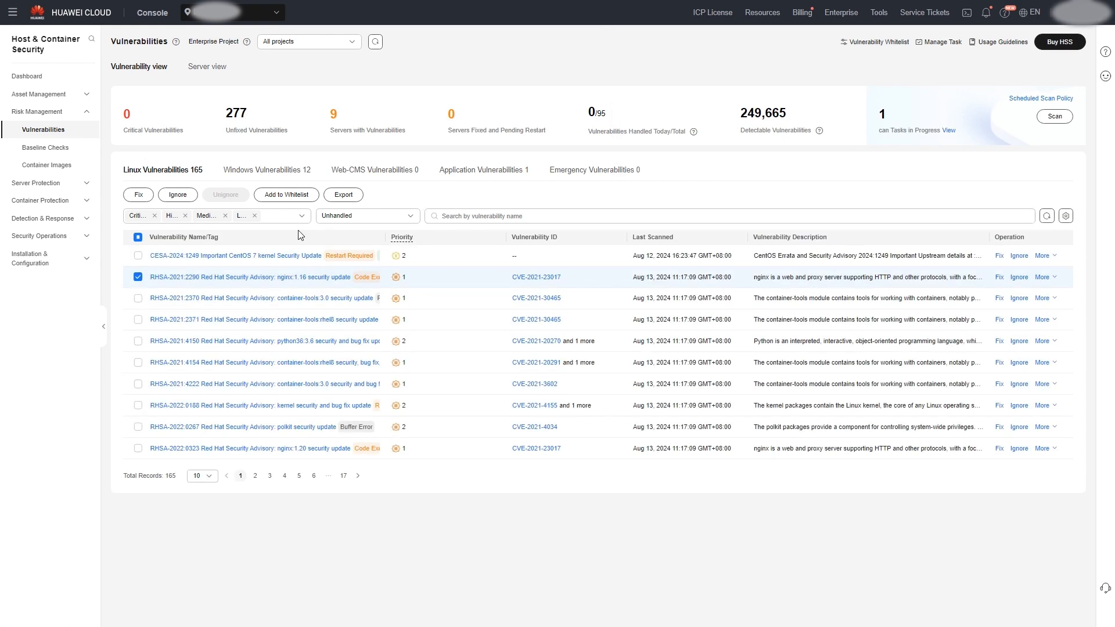
View the priority filter options and the Windows vulnerabilities, and return to the Linux vulnerabilities
click(280, 217)
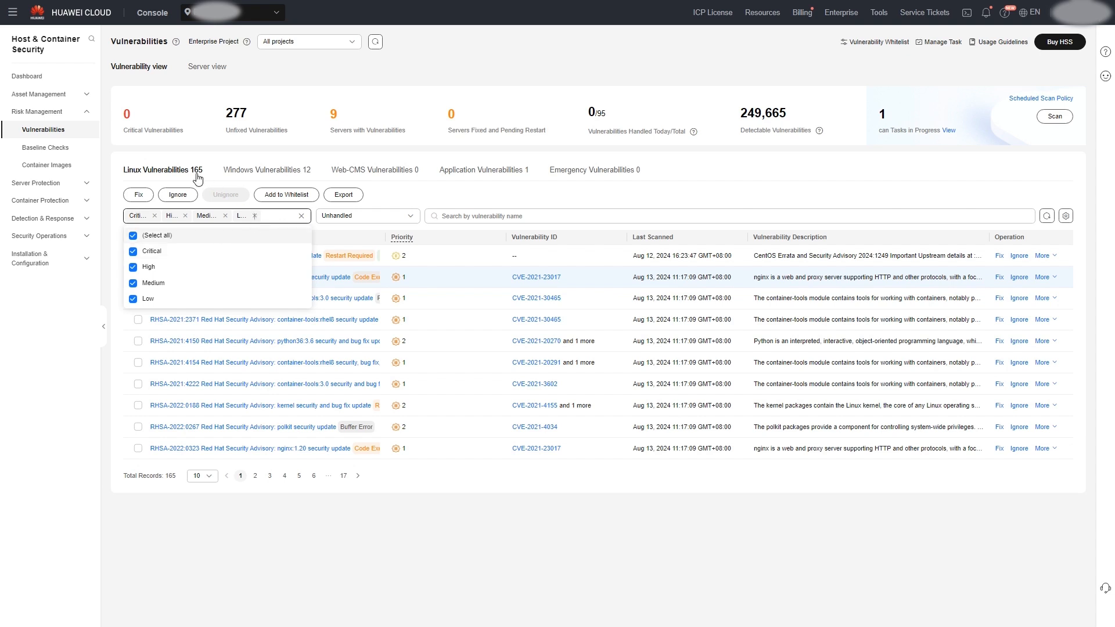
click(236, 180)
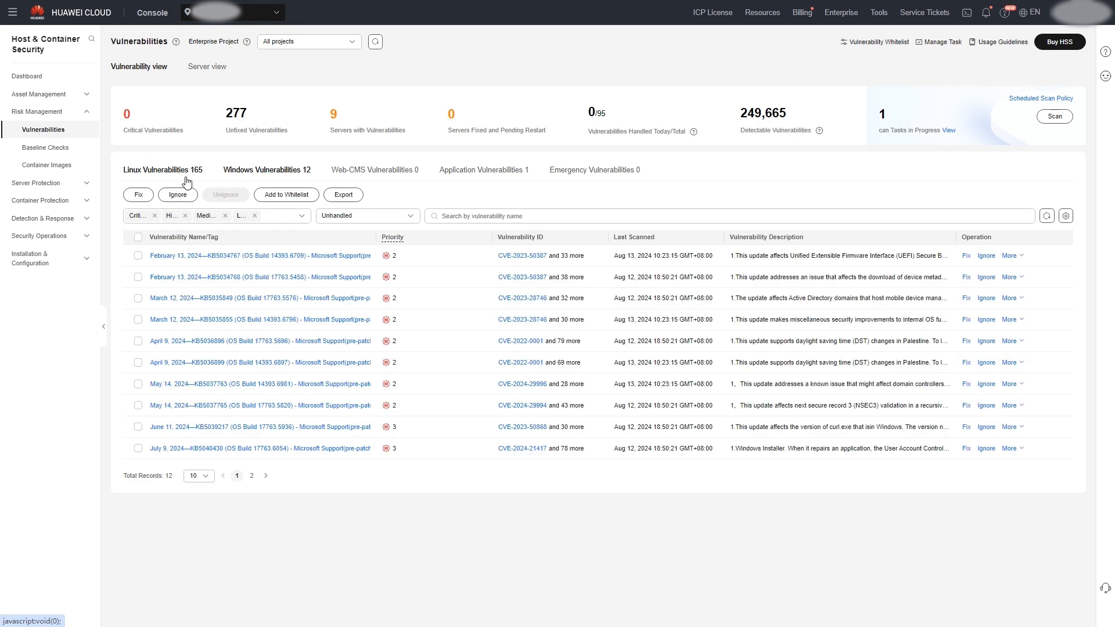
click(186, 182)
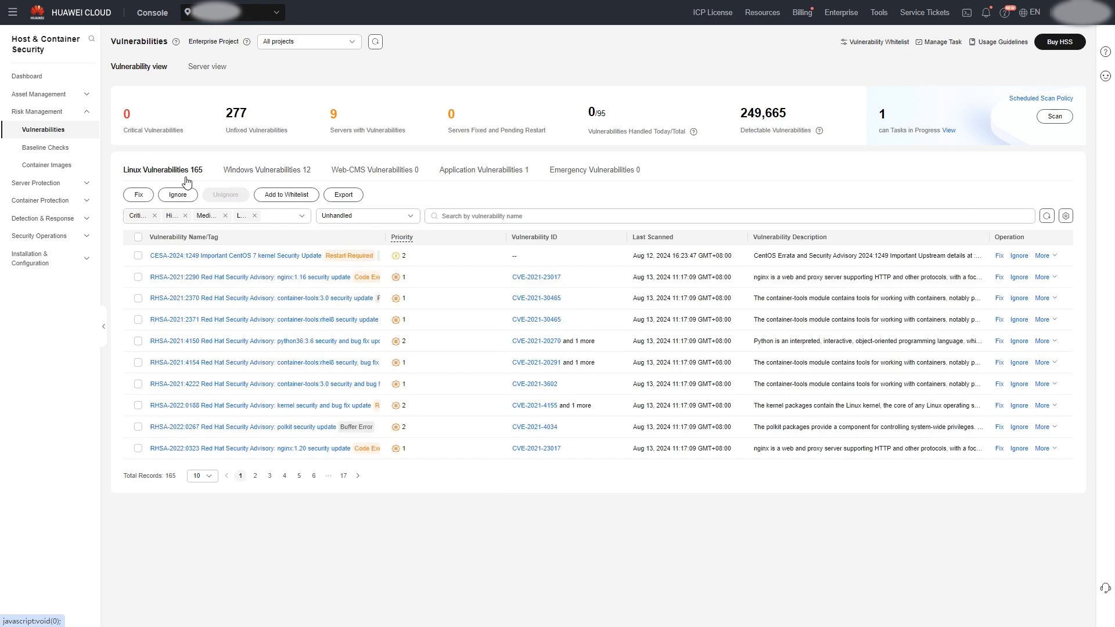
Prepare a fix for the CESA-2024:1249 kernel vulnerability with backup creation enabled and the risk acknowledged, review the backup settings, and close without running it
click(137, 256)
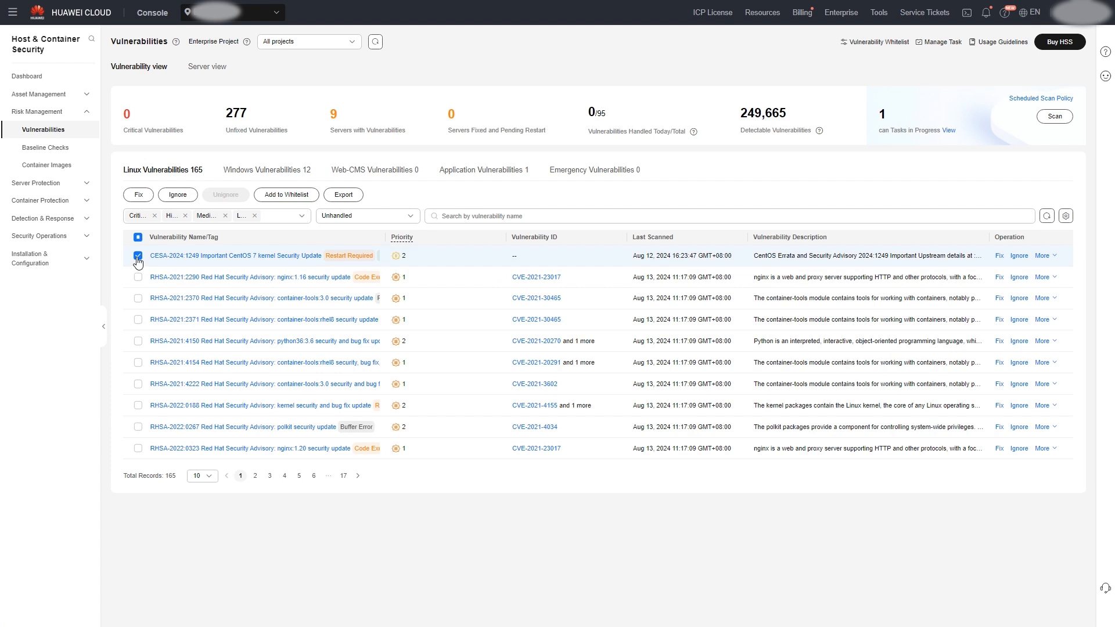
click(1000, 256)
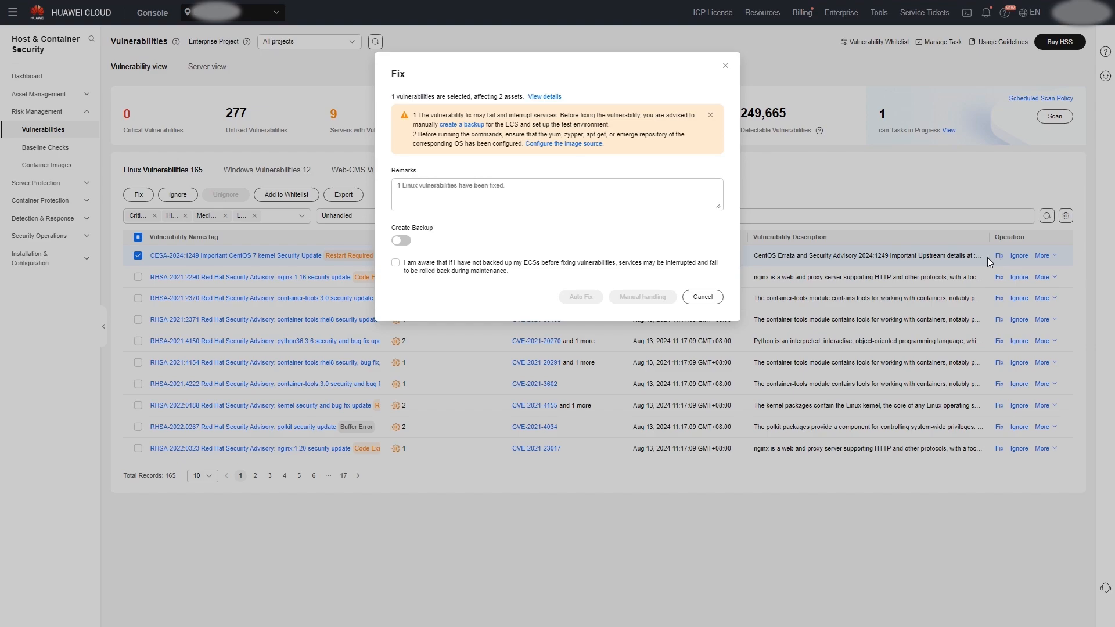
click(395, 264)
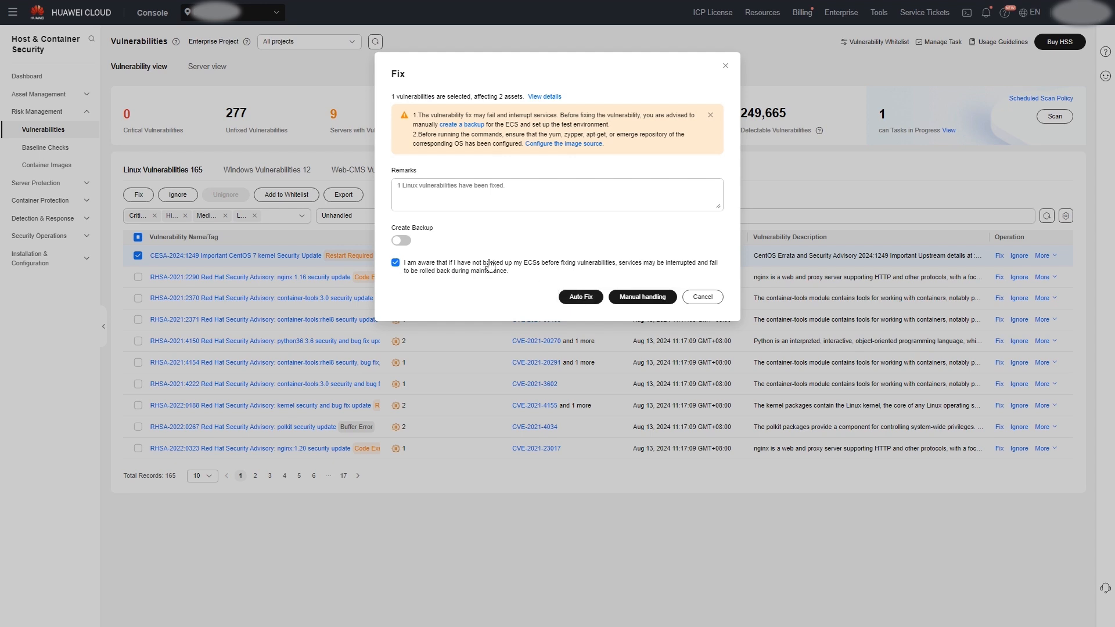
click(409, 244)
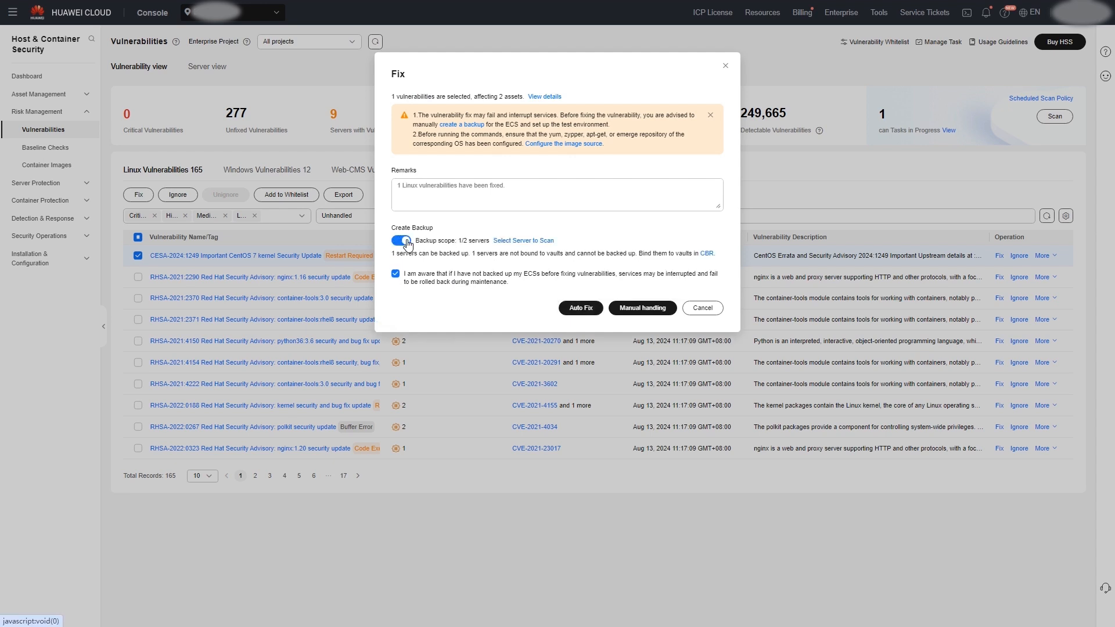
click(498, 241)
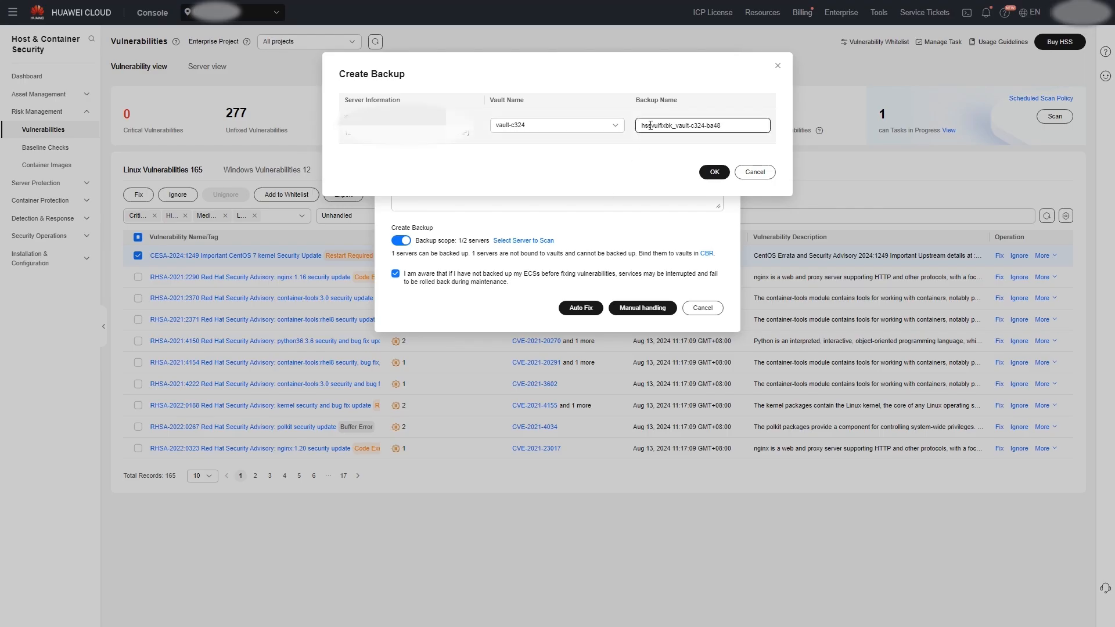
click(777, 69)
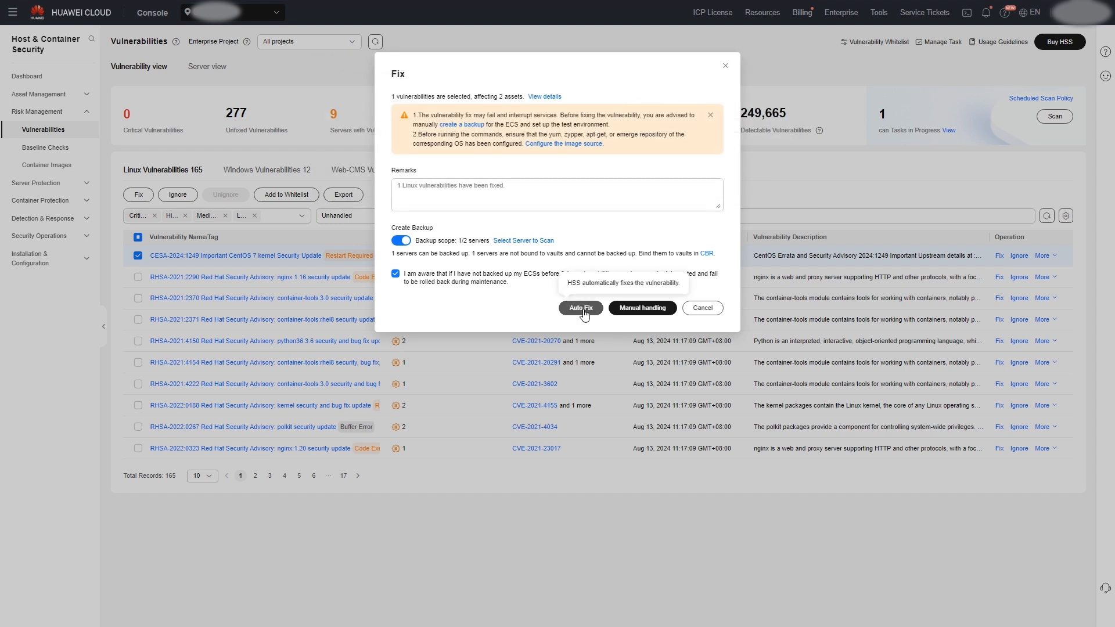
click(726, 67)
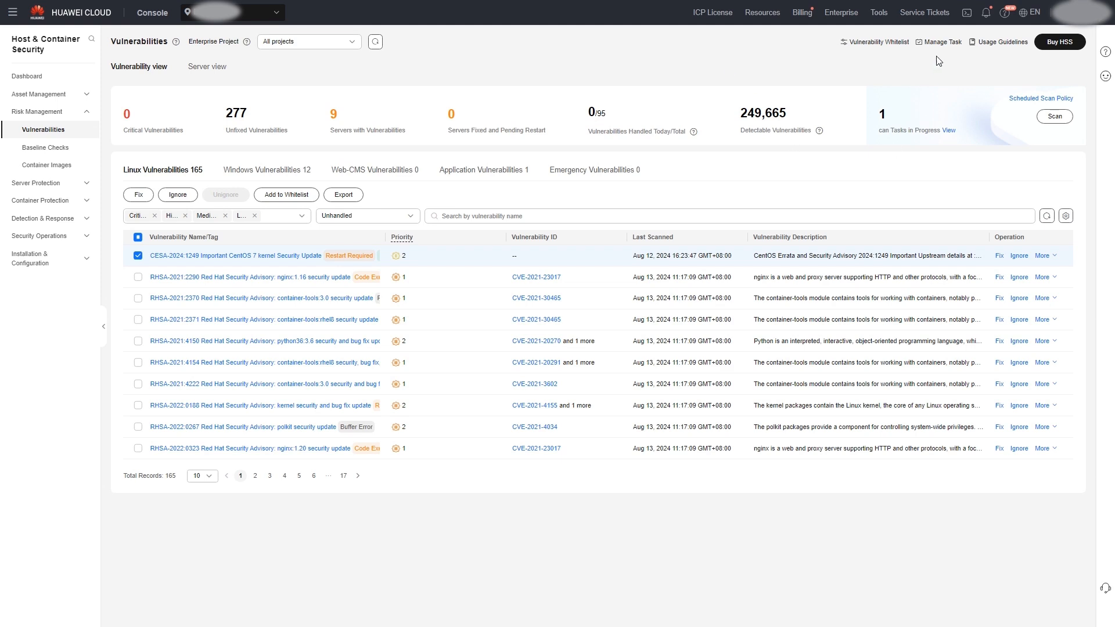
Check the status of the vulnerability fix tasks in the task management list and close it
click(929, 42)
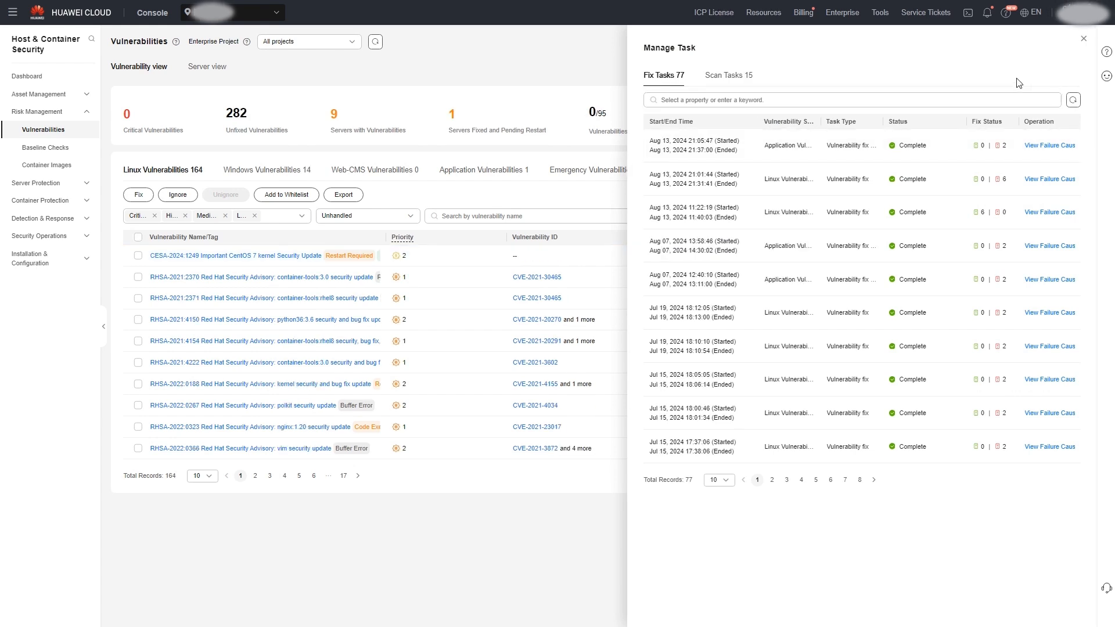
click(1083, 39)
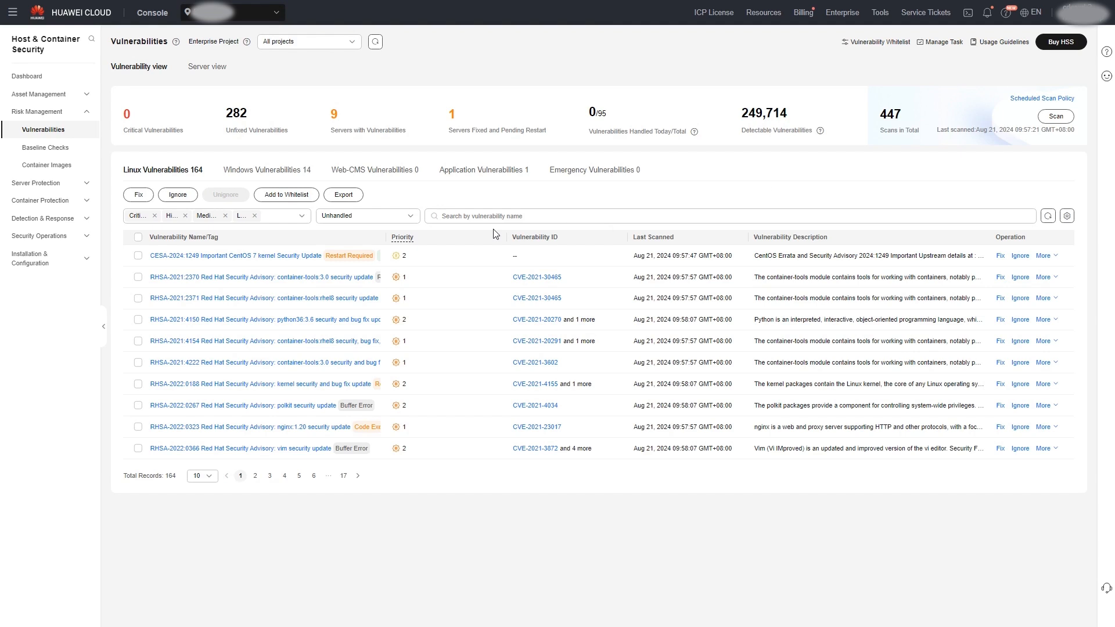
View the servers affected by the CESA-2024:1249 kernel vulnerability and the additional operations for the restart-required server, and close the details
click(220, 256)
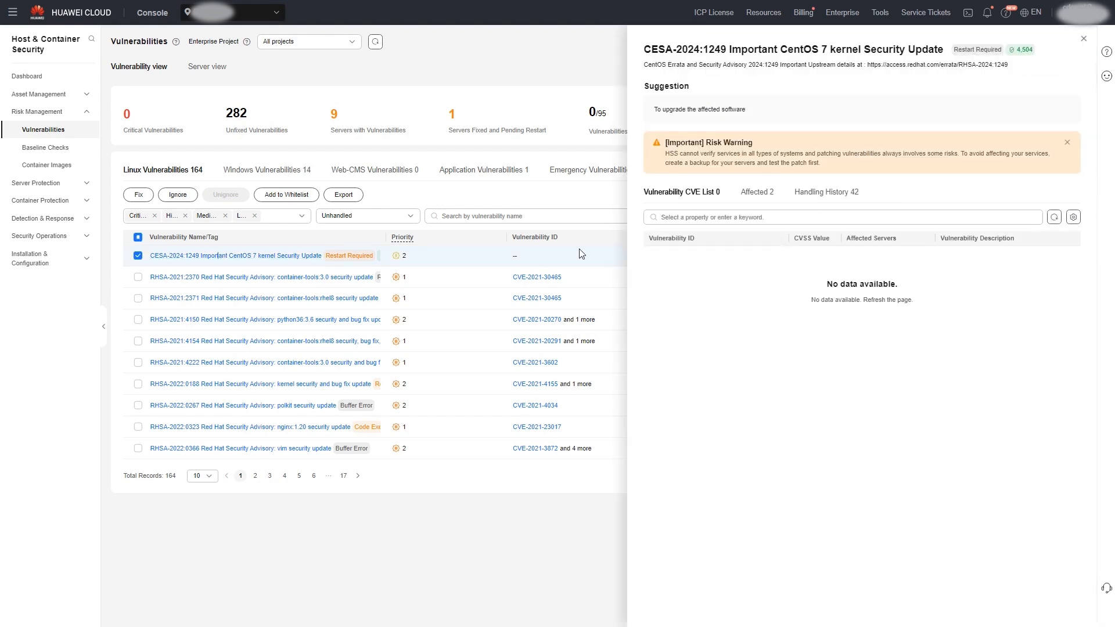
click(755, 192)
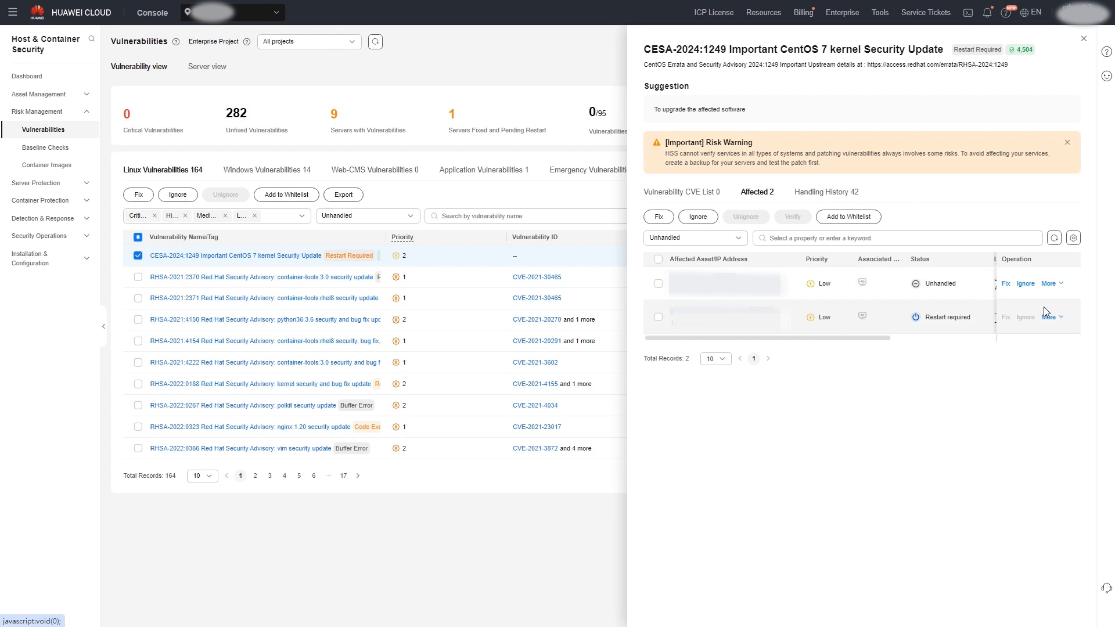
click(1048, 323)
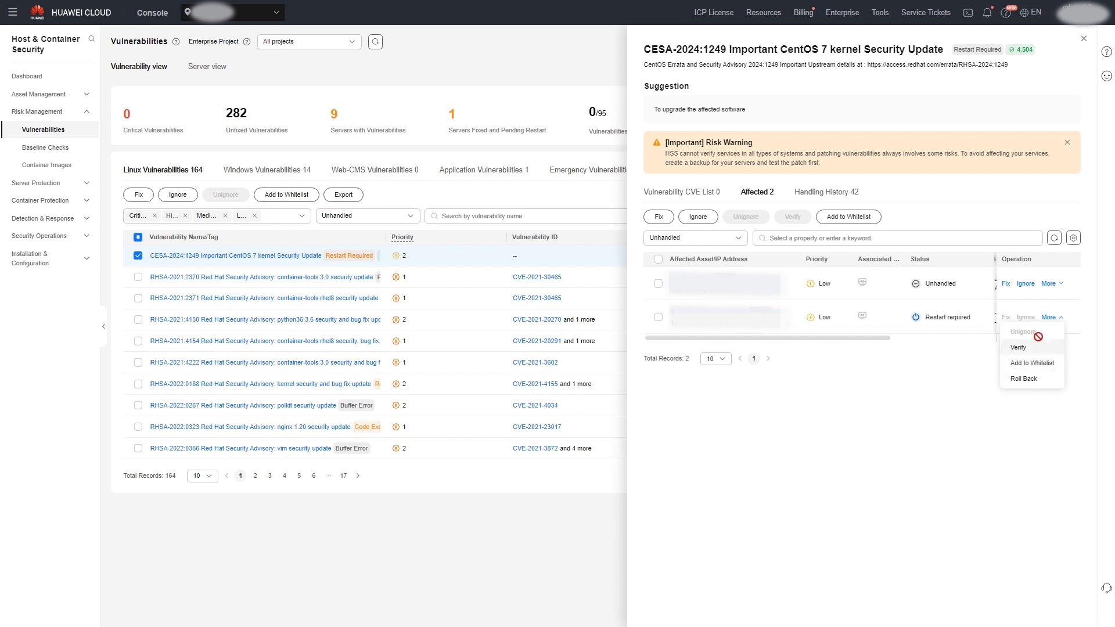
click(1083, 45)
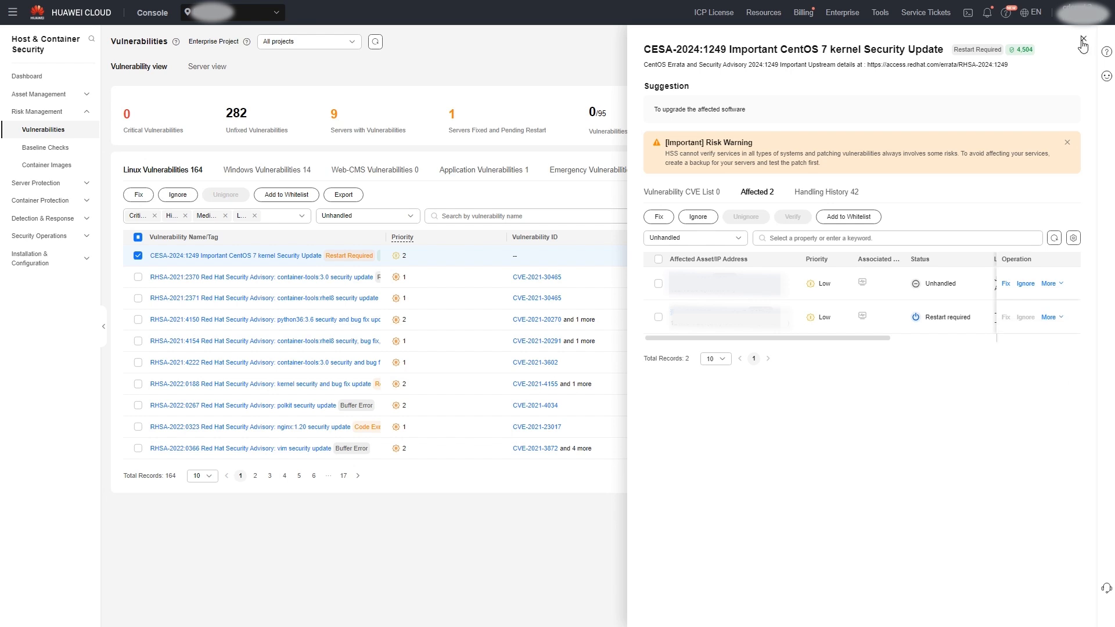
click(1083, 41)
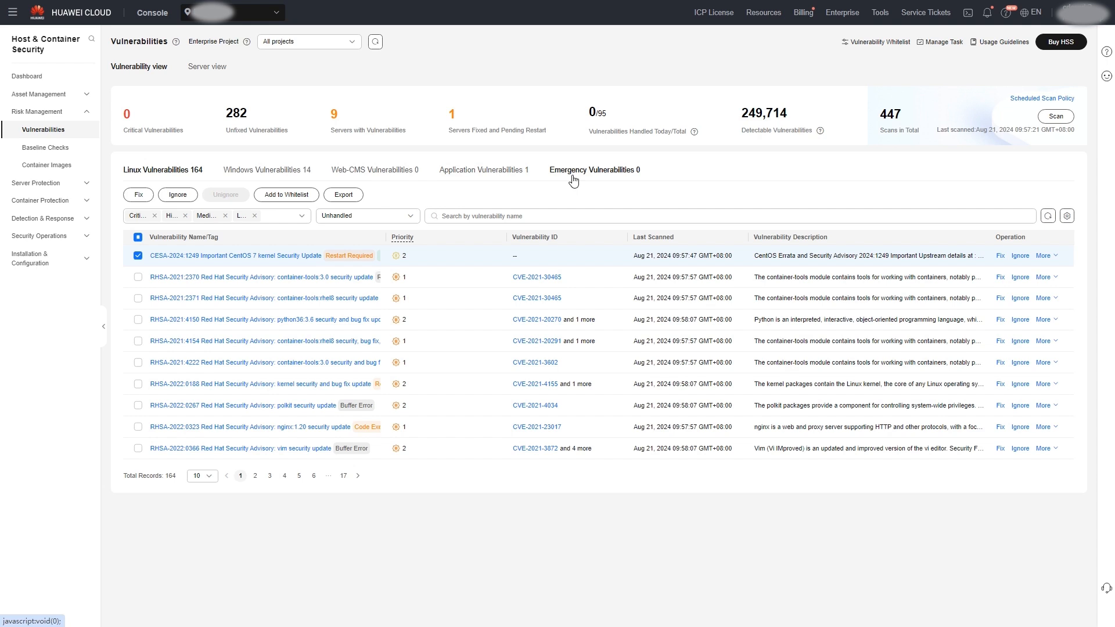
View the fix suggestions and affected server for the application vulnerability CVE-2021-45046, and close the details
click(495, 172)
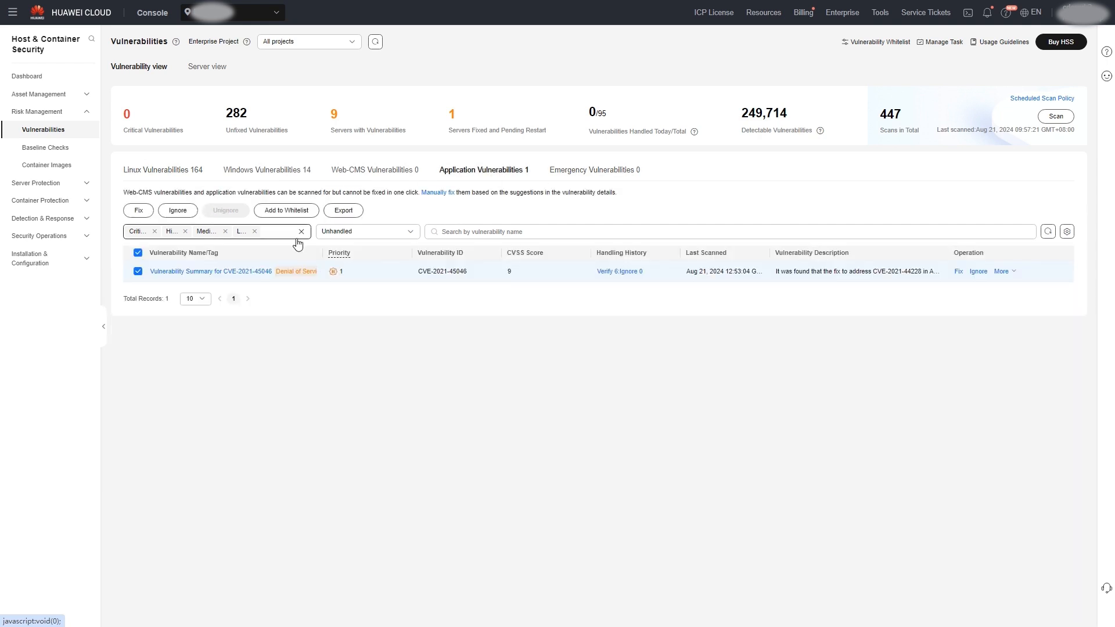
click(237, 272)
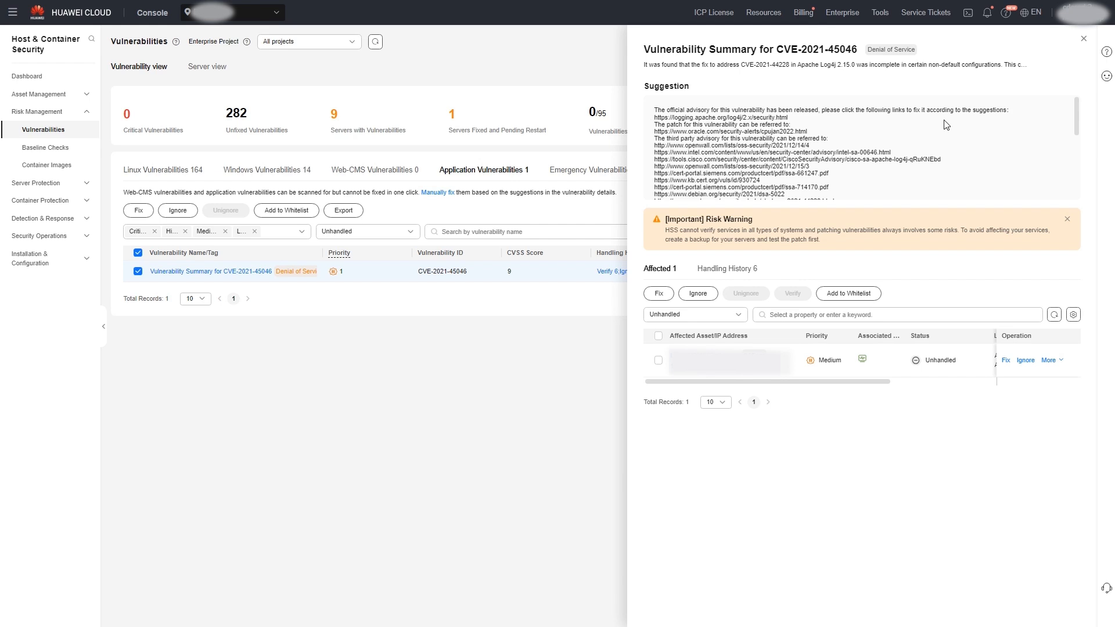
click(1084, 39)
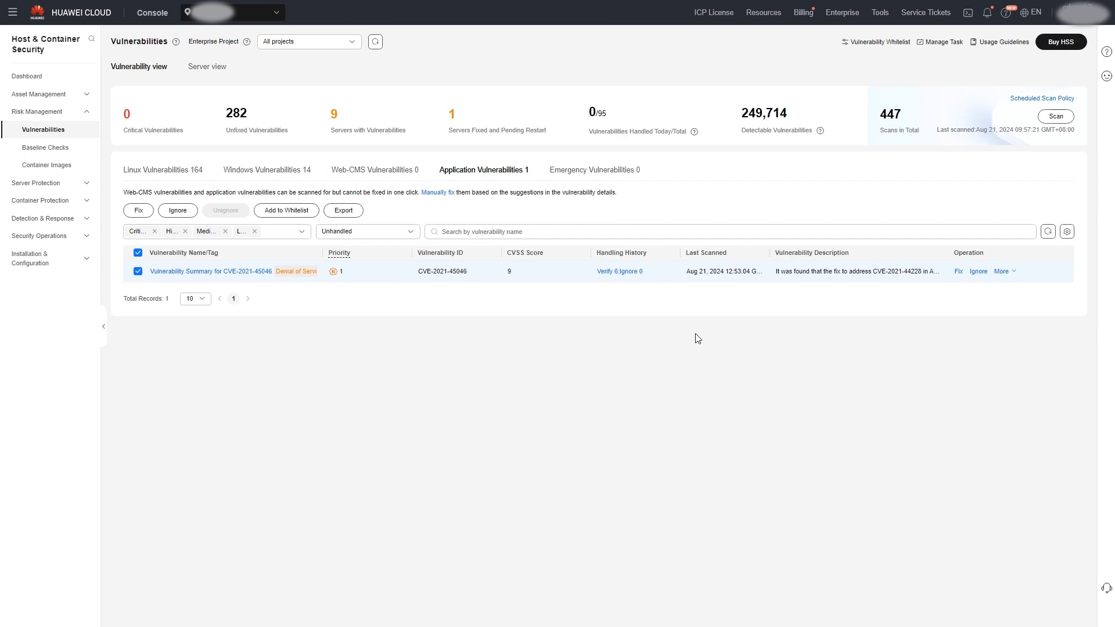
Ignore the application vulnerability CVE-2021-45046 on its affected server, leaving the remarks empty
click(243, 273)
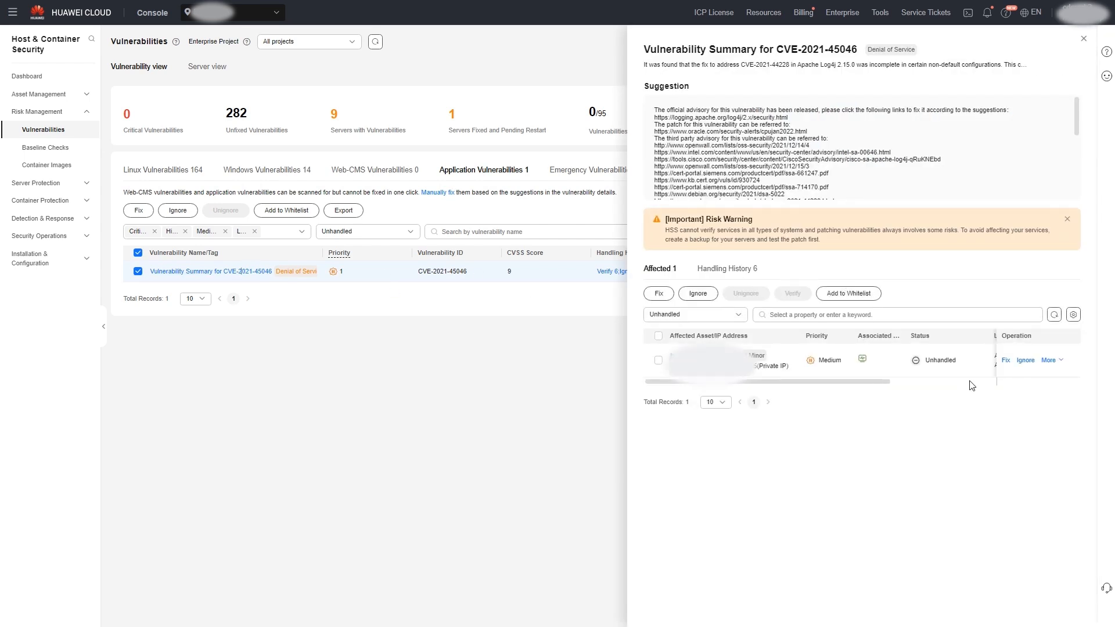
click(1027, 360)
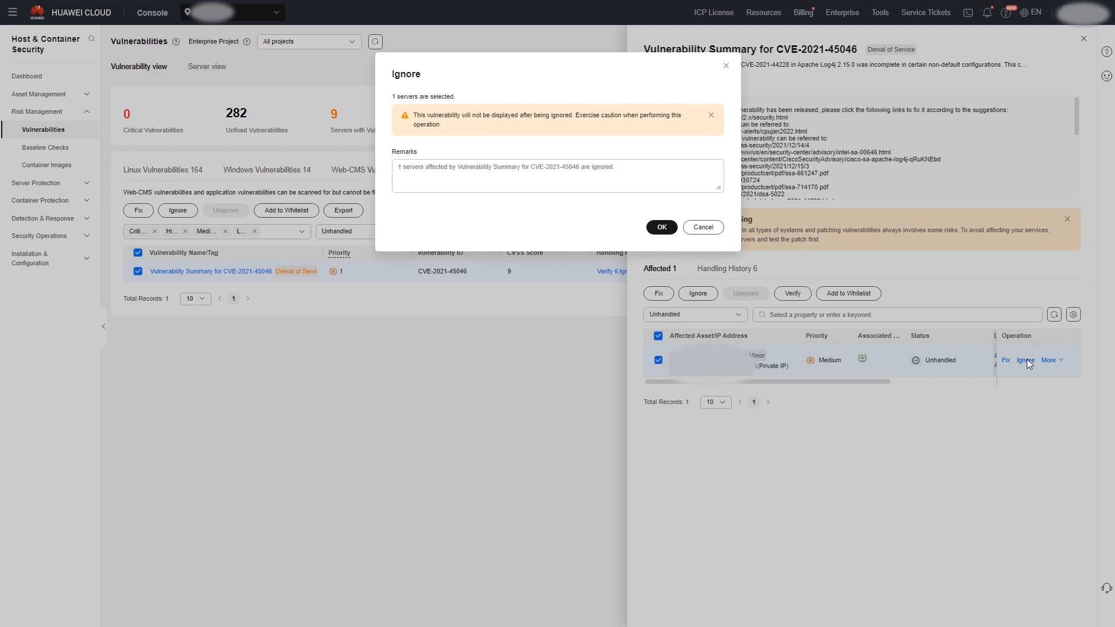
click(661, 228)
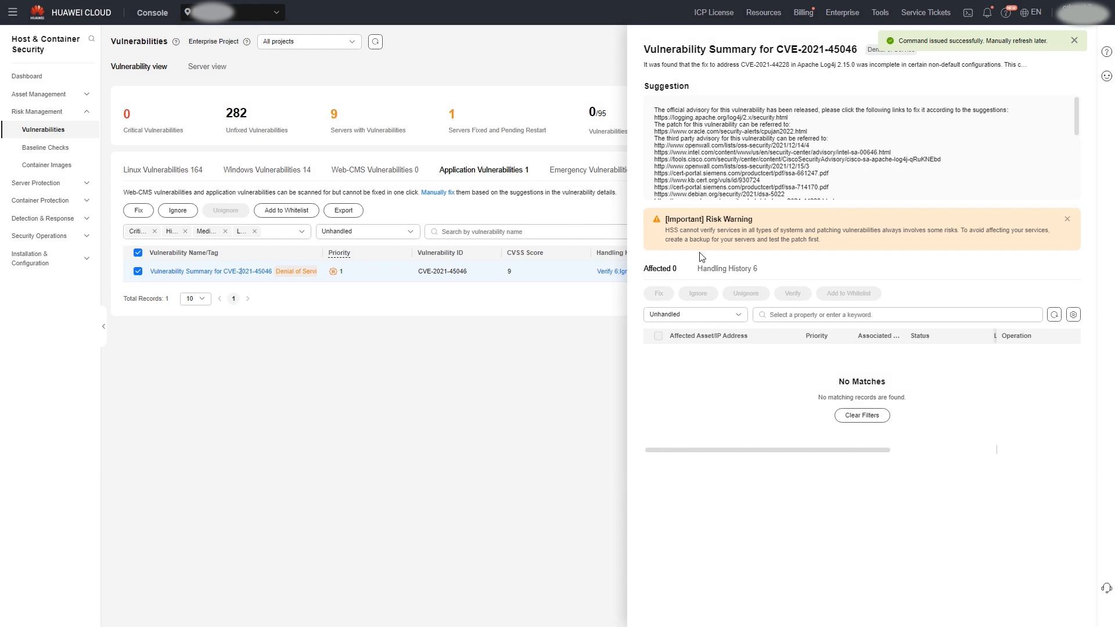
Filter the CVE-2021-45046 affected servers to Handled, add the ignored server's entry to the whitelist, and close the details
click(721, 318)
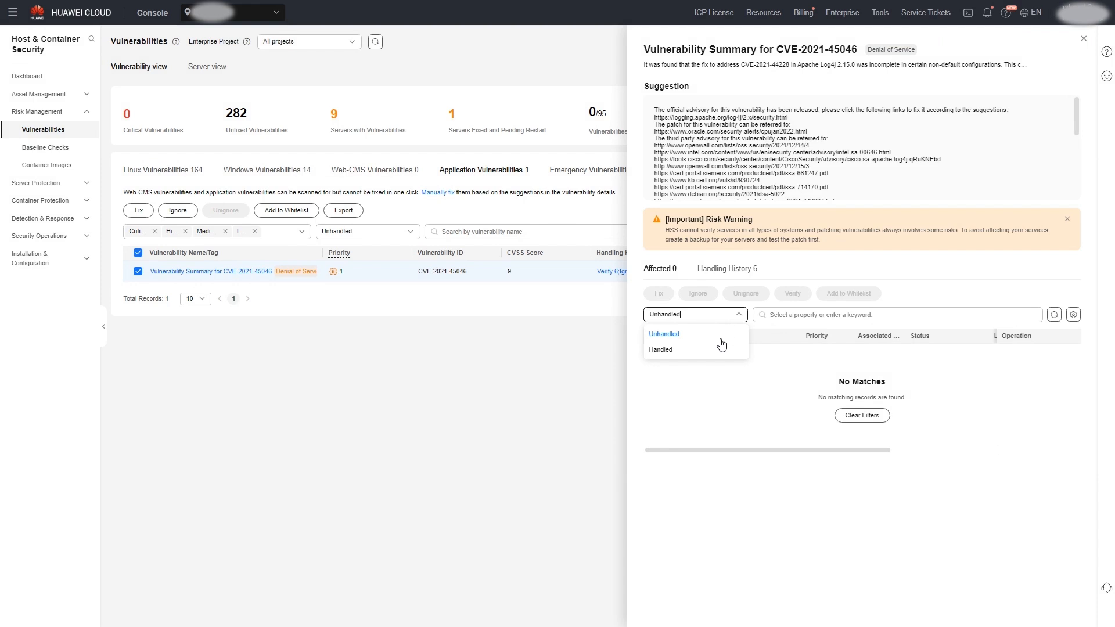
click(669, 351)
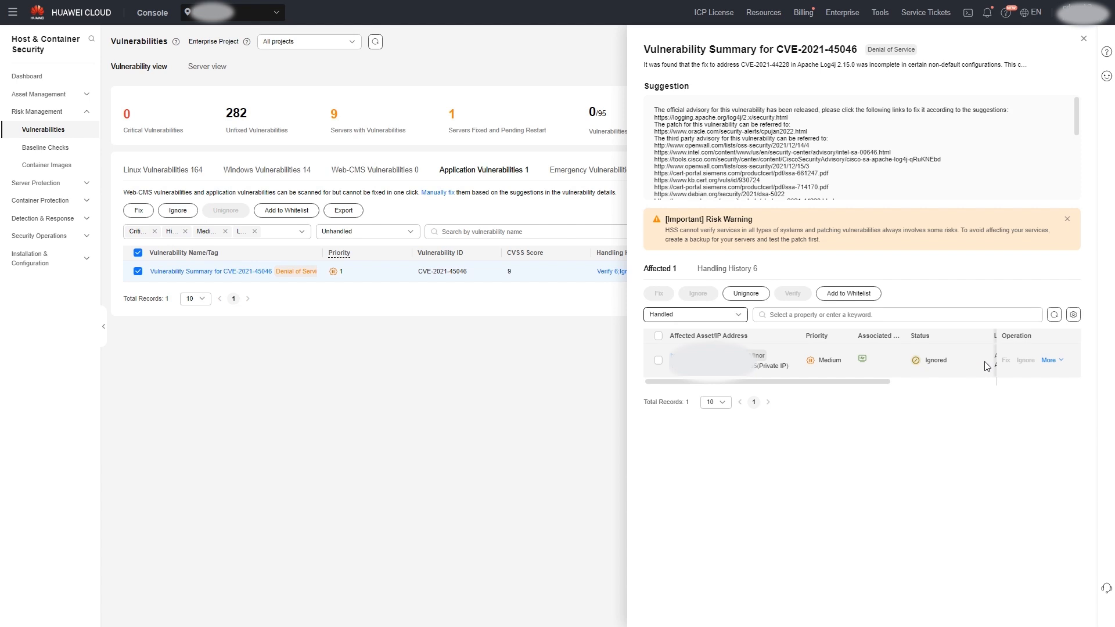
click(1047, 360)
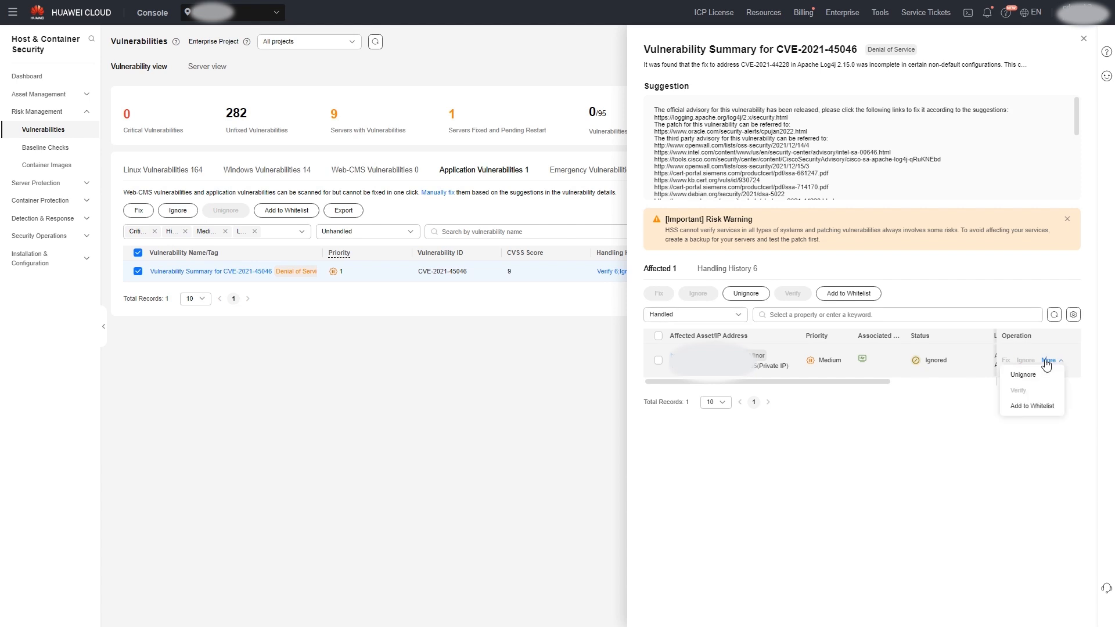
click(1025, 408)
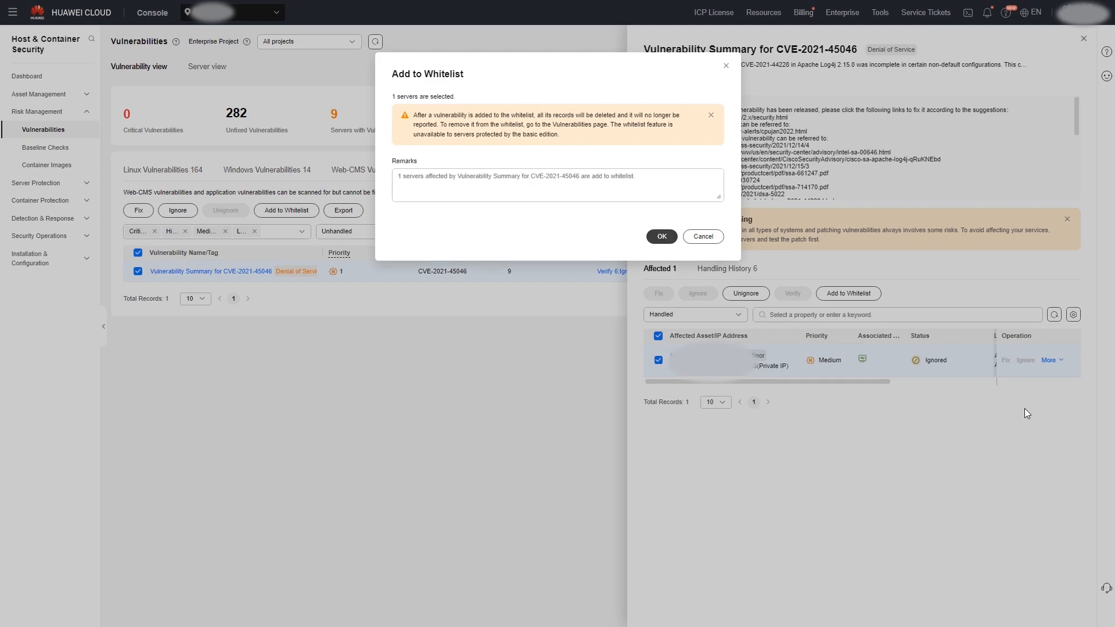
click(675, 240)
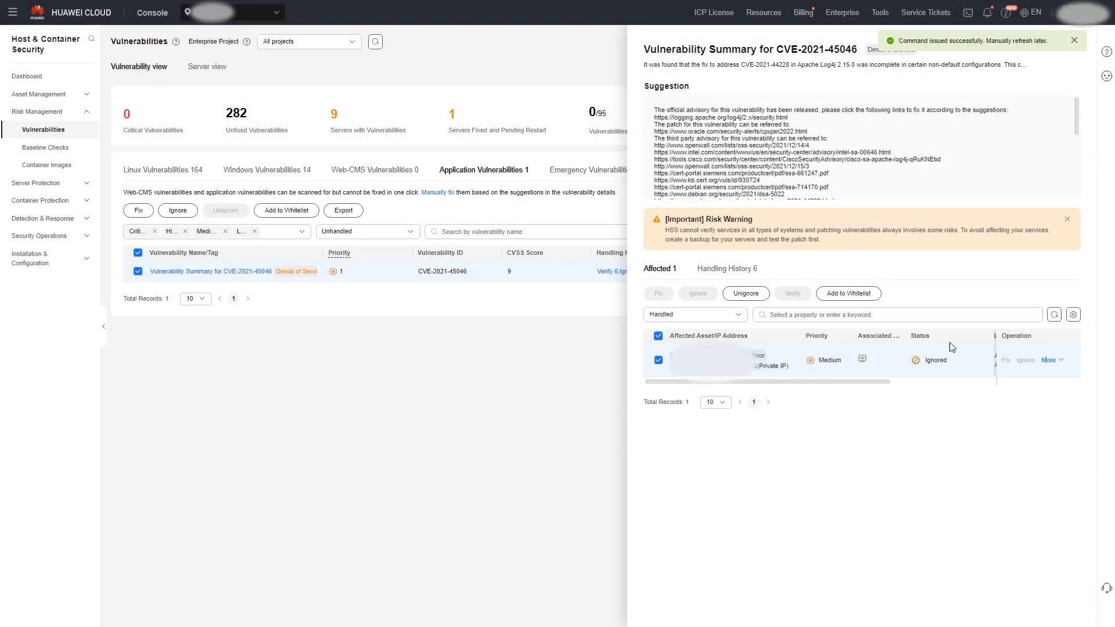
click(1074, 40)
click(1082, 46)
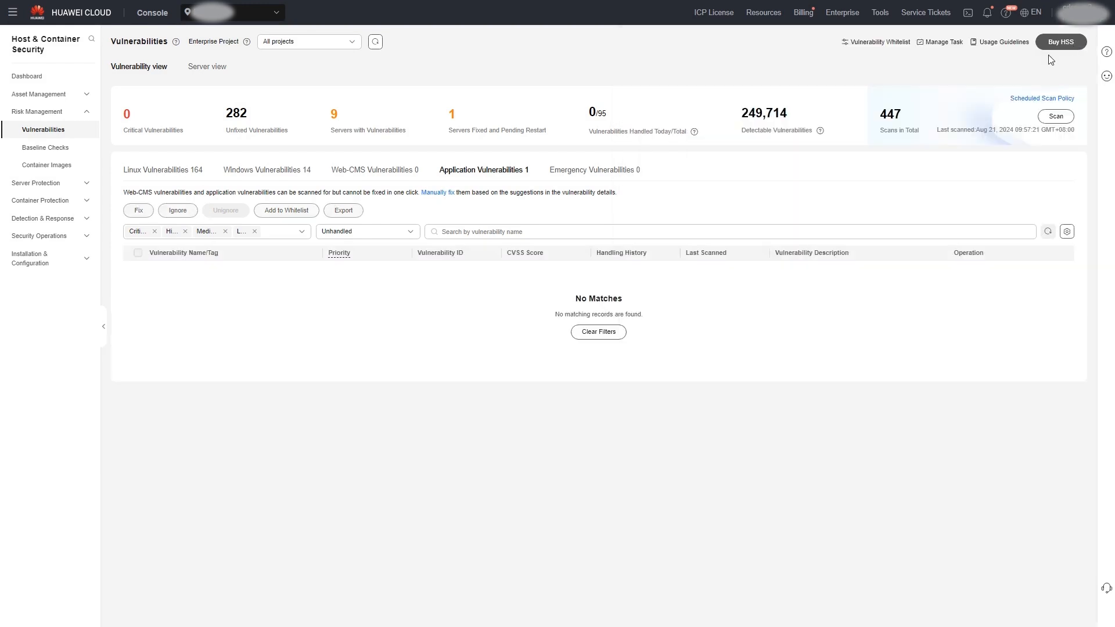
View the vulnerability whitelist rules and close the list
click(886, 45)
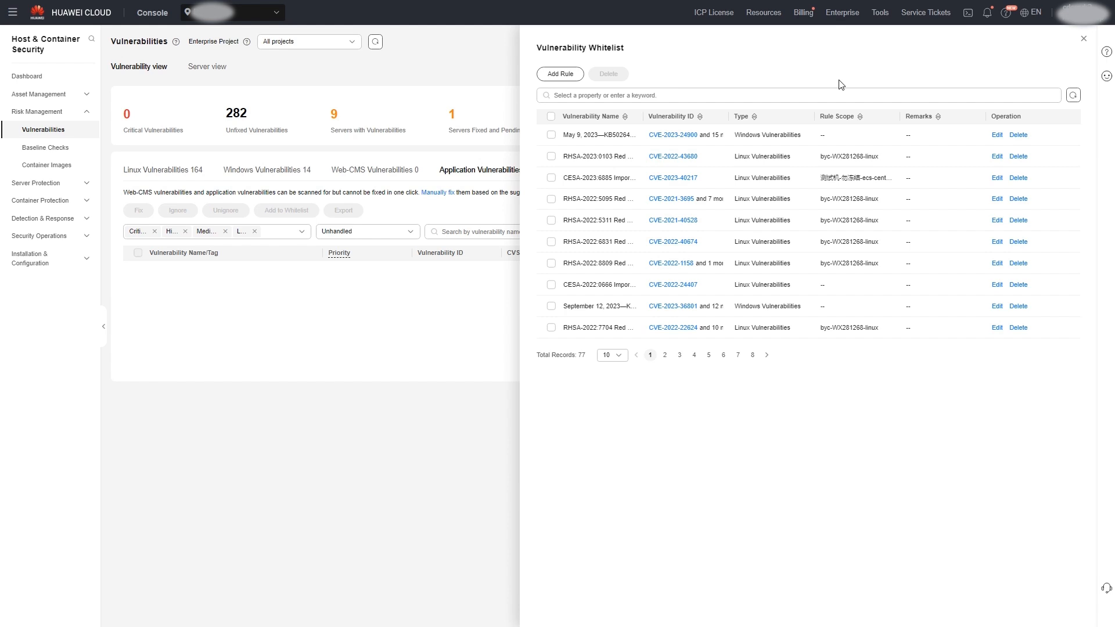
click(1084, 41)
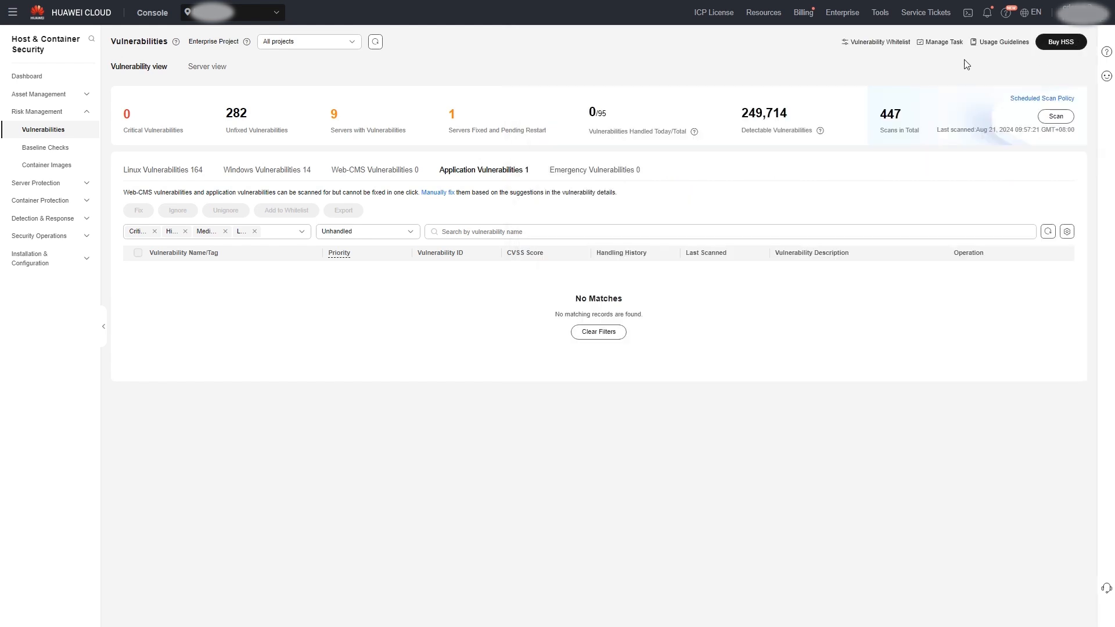
Review the scheduled vulnerability scan policy and save it with its existing scan types, period and server scope
click(1013, 100)
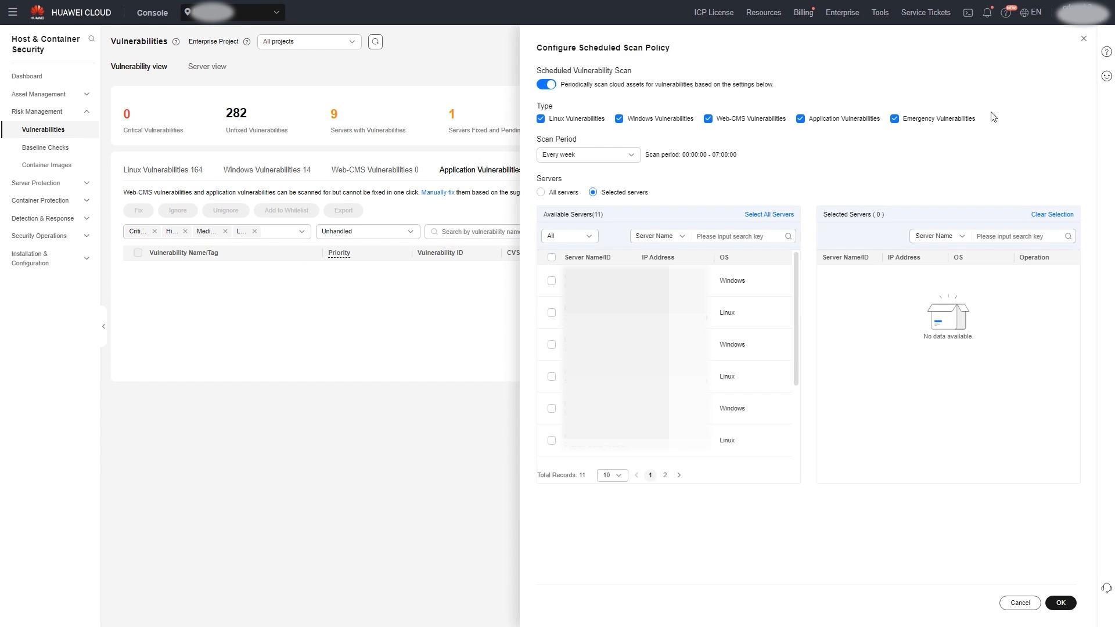
click(1061, 604)
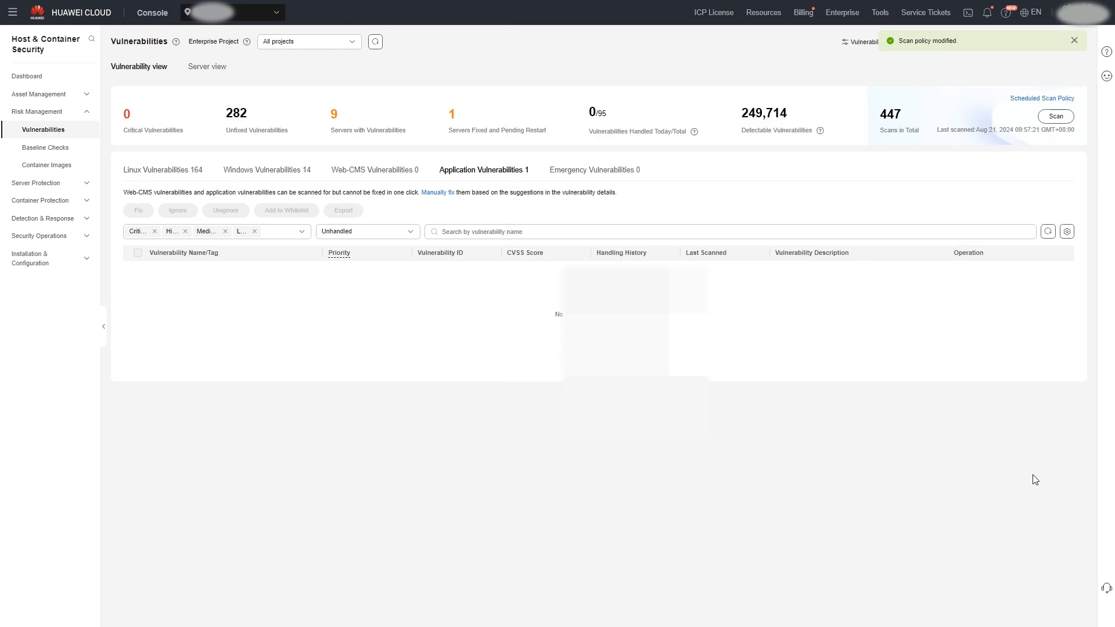